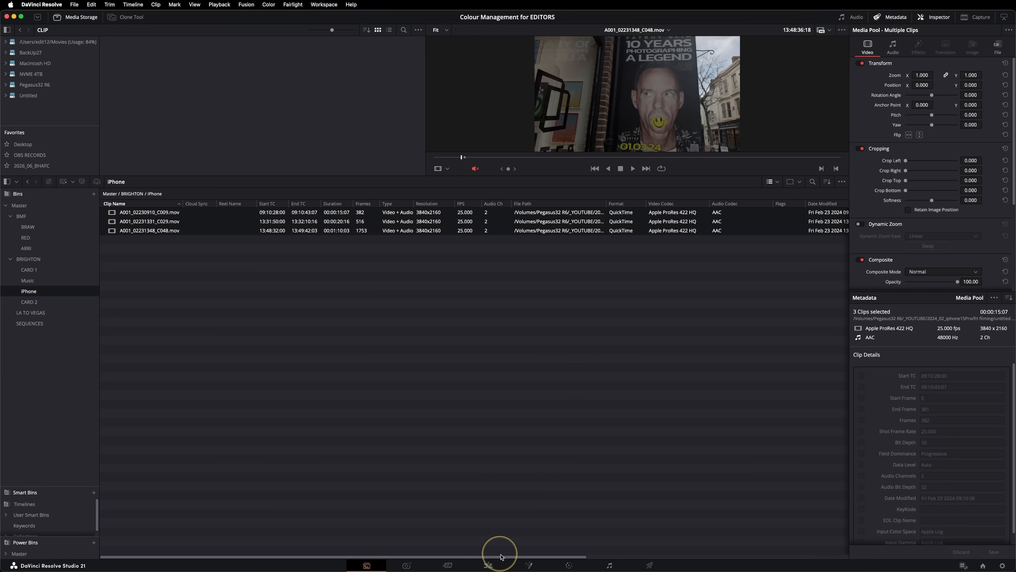
# Review the converted iPhone shot at about 01:00:07:08 in the Brighton montage timeline.
pyautogui.click(488, 565)
pyautogui.moveTo(307, 371)
pyautogui.mouseDown()
pyautogui.moveTo(193, 386)
pyautogui.moveTo(157, 412)
pyautogui.mouseUp()
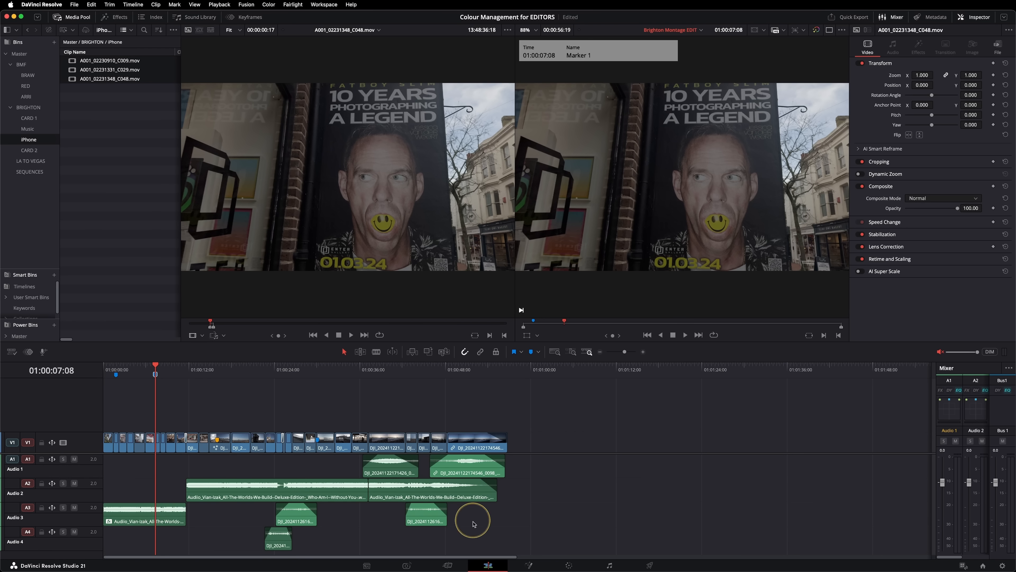
# Apply the DJI OSMO Pocket 3 D-Log M to Rec.709 V1 LUT to all media clips in the CARD 1 bin.
pyautogui.click(367, 565)
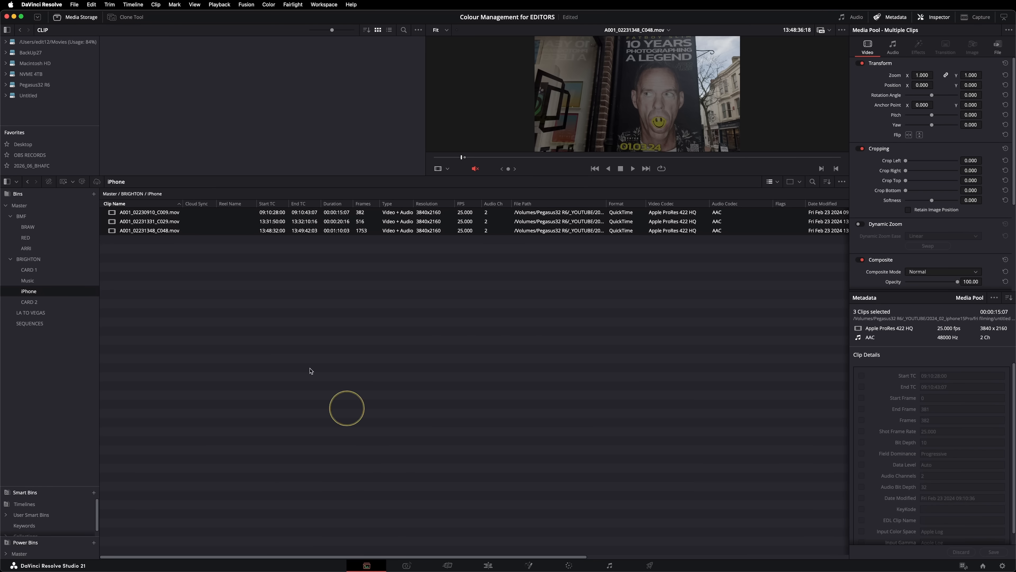
pyautogui.click(27, 270)
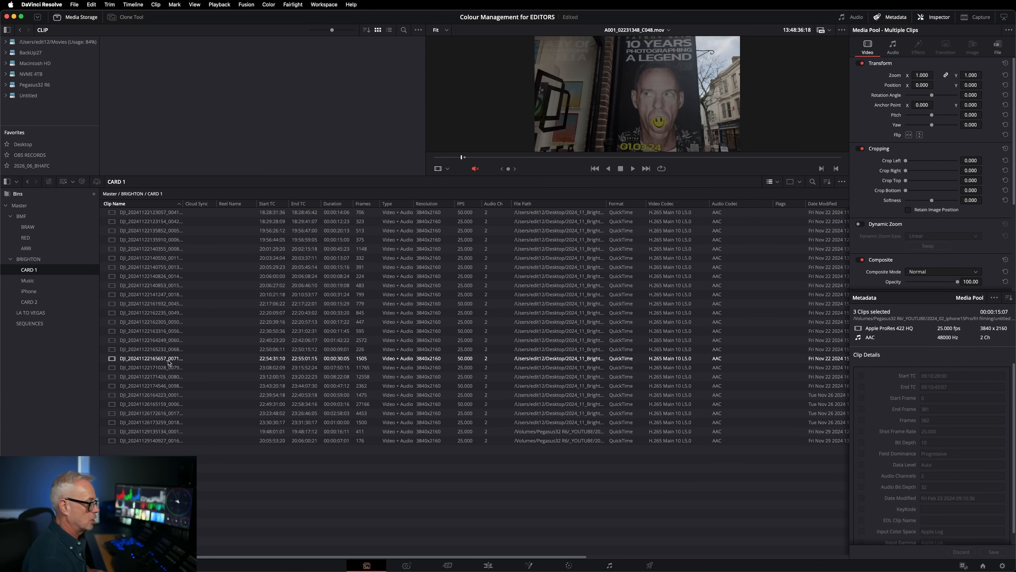
pyautogui.click(115, 249)
pyautogui.click(123, 268)
pyautogui.moveTo(249, 508); pyautogui.dragTo(116, 202)
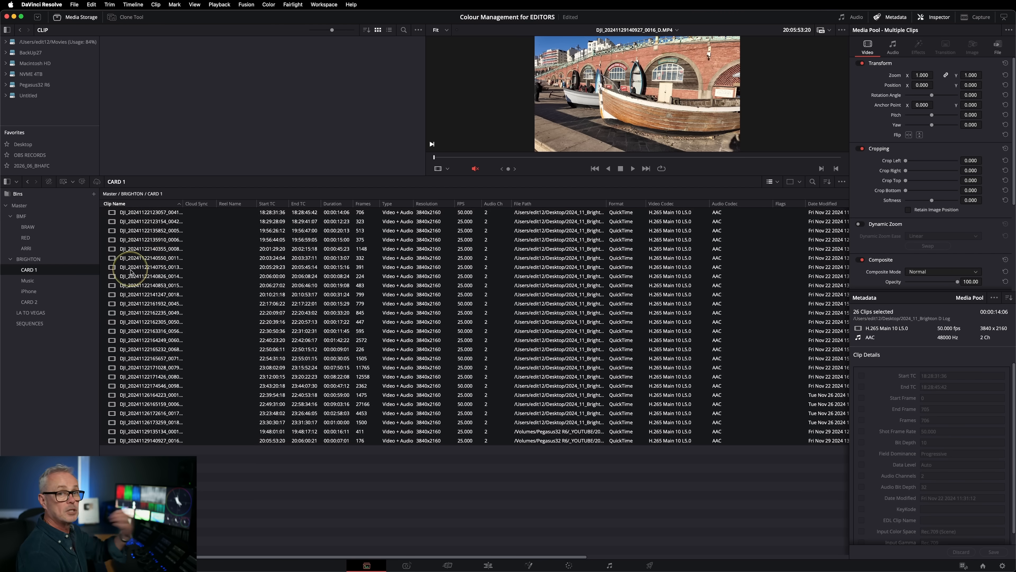
pyautogui.rightClick(136, 252)
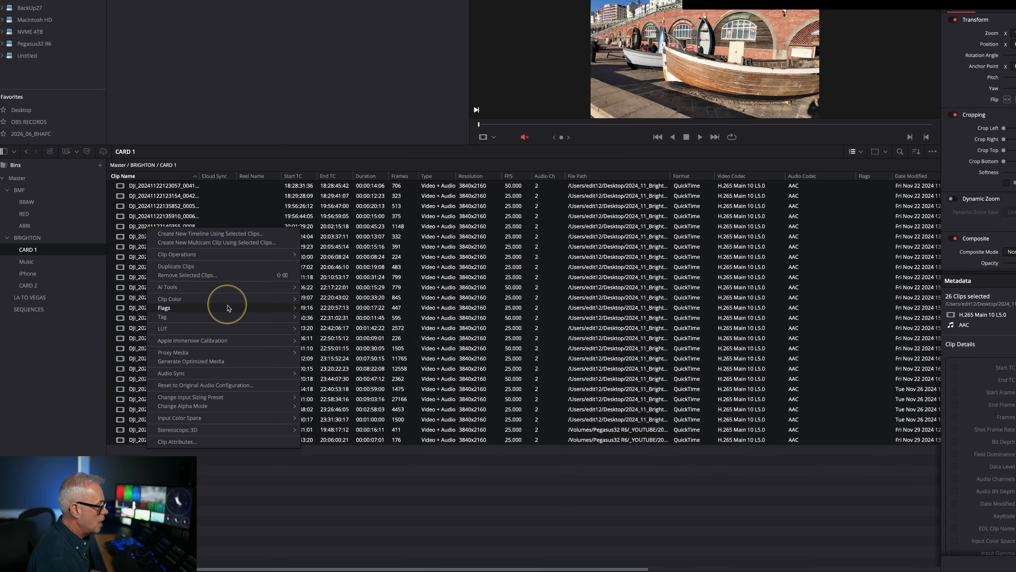
pyautogui.moveTo(292, 411)
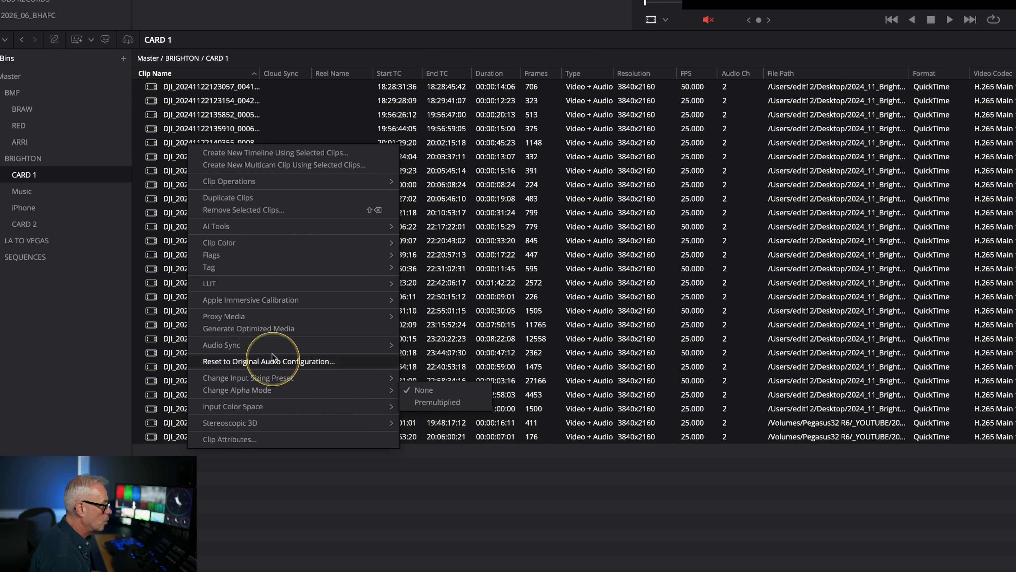
pyautogui.moveTo(258, 287)
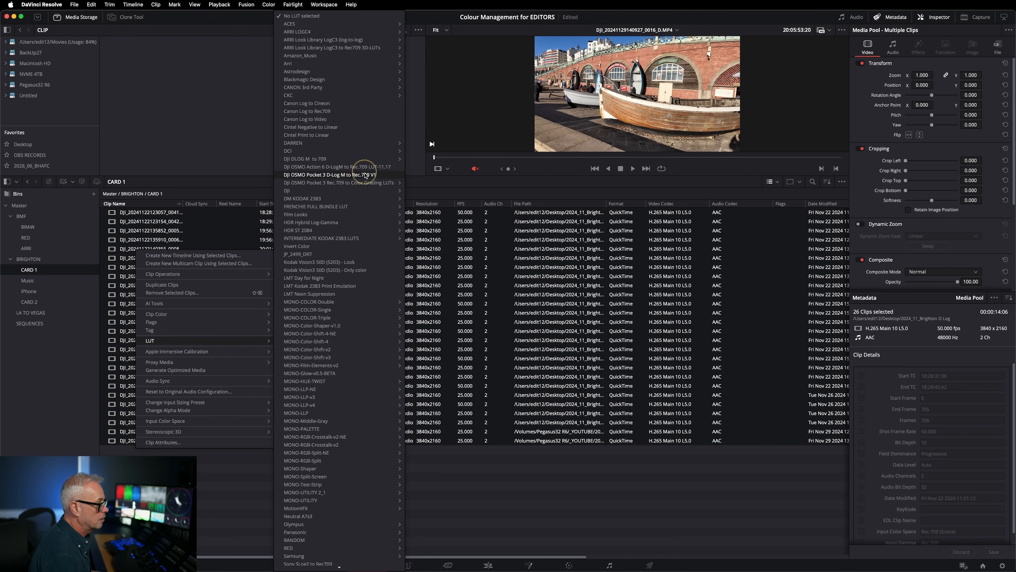
pyautogui.click(365, 176)
# Check the LUT on several individual CARD 1 clips and on the DJI shots in the edit timeline.
pyautogui.click(134, 349)
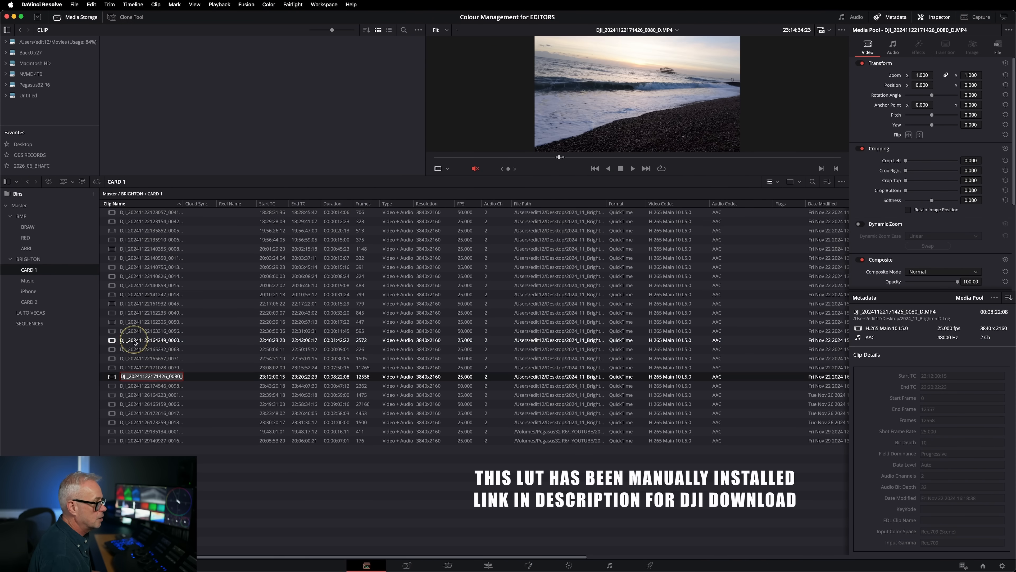
pyautogui.click(136, 330)
pyautogui.click(140, 294)
pyautogui.click(149, 285)
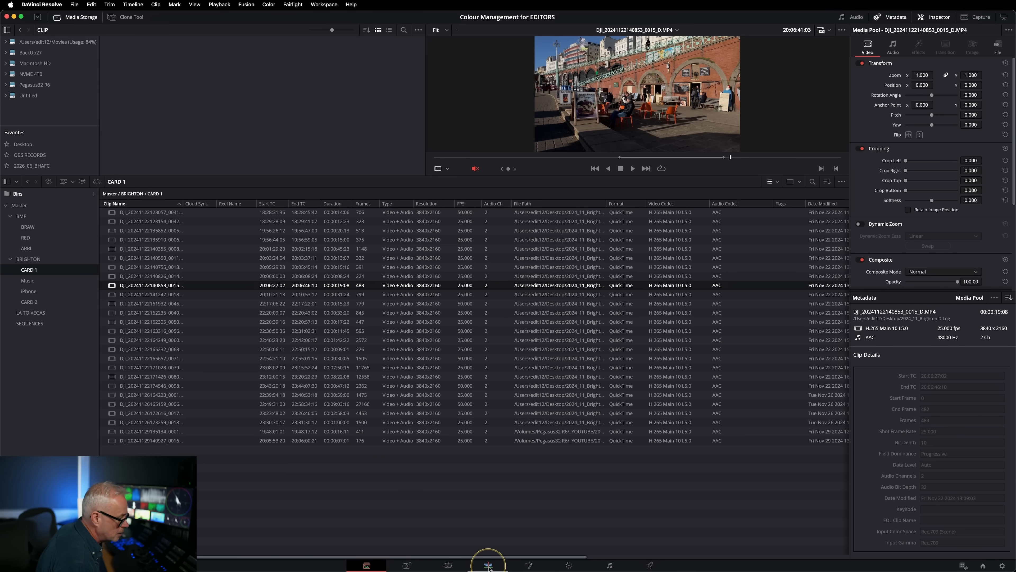
pyautogui.click(488, 564)
pyautogui.moveTo(205, 376); pyautogui.dragTo(229, 397)
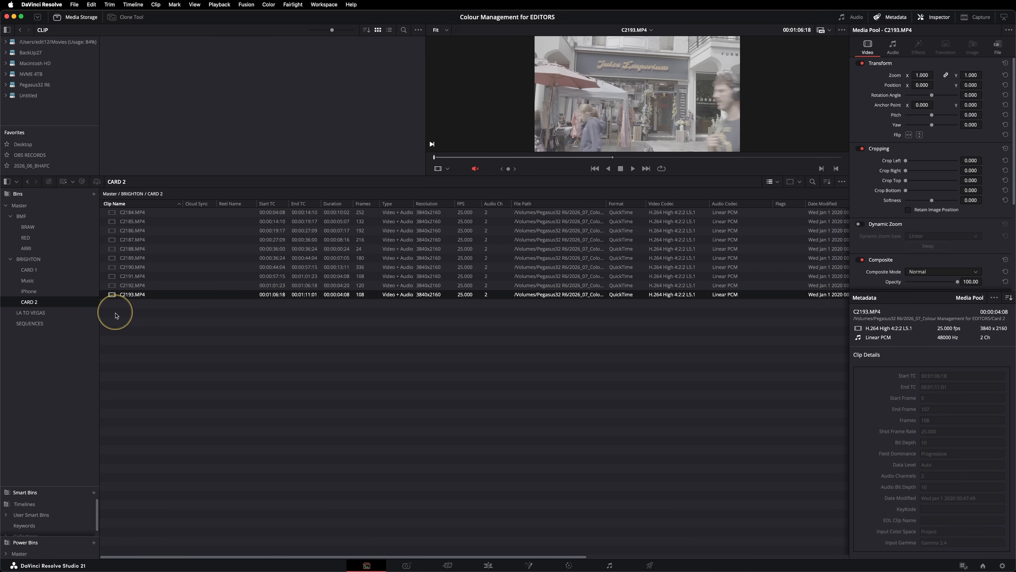
# Set the input color space of all media clips in the CARD 2 bin to Sony S-Gamut3.Cine/S-Log3.
pyautogui.moveTo(168, 358); pyautogui.dragTo(125, 200)
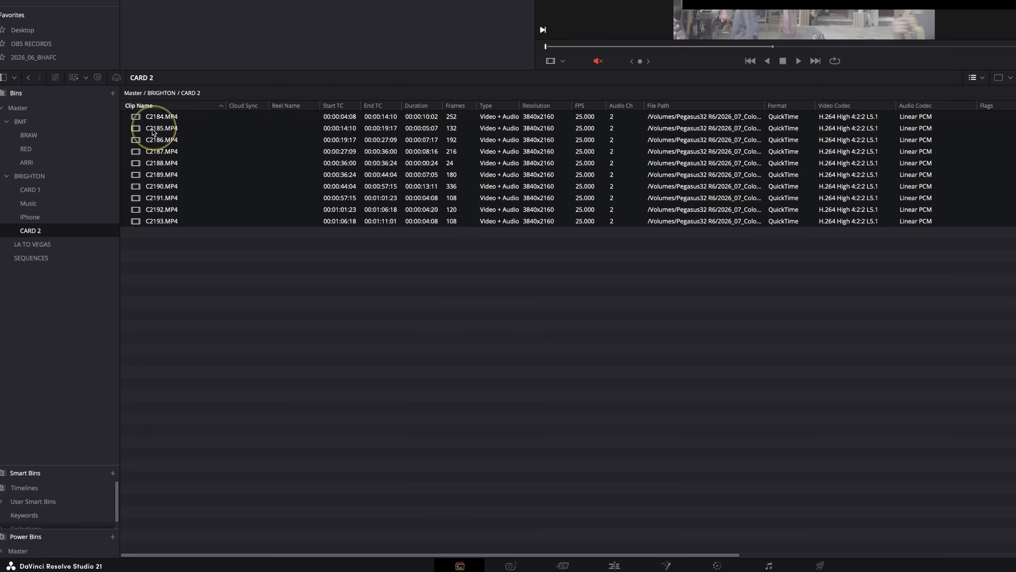
pyautogui.rightClick(125, 225)
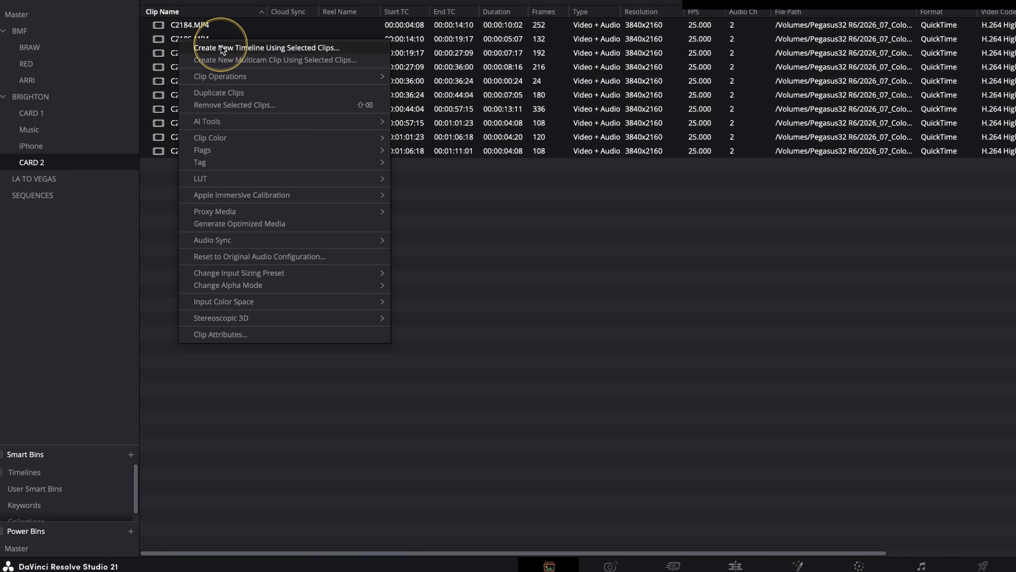
pyautogui.moveTo(222, 305)
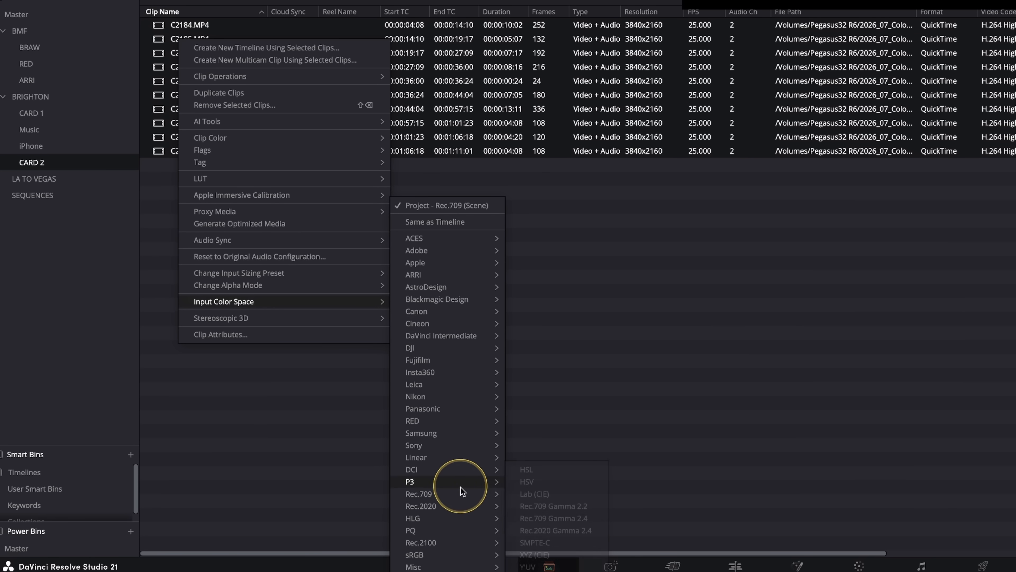
pyautogui.moveTo(467, 448)
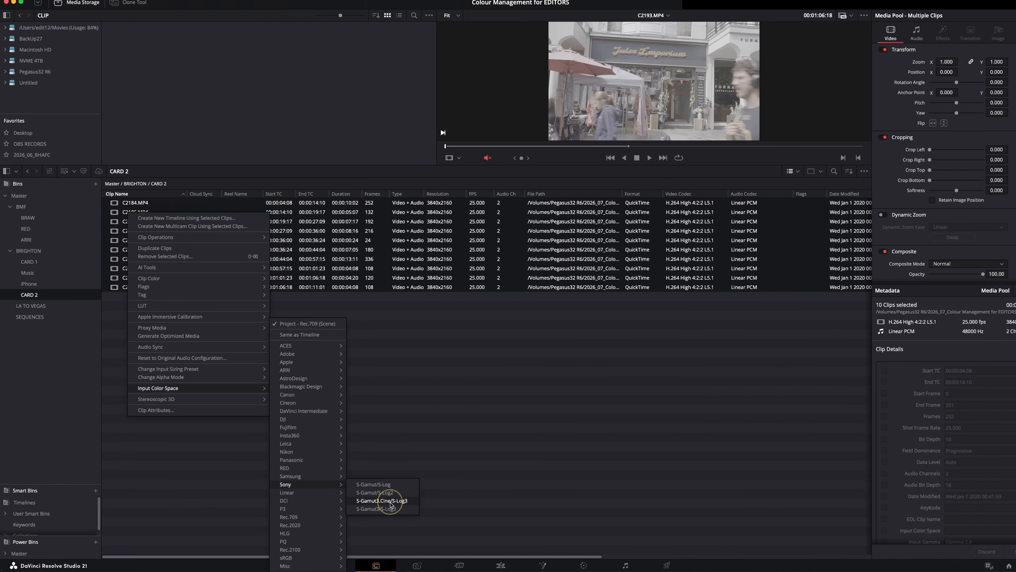
pyautogui.click(570, 472)
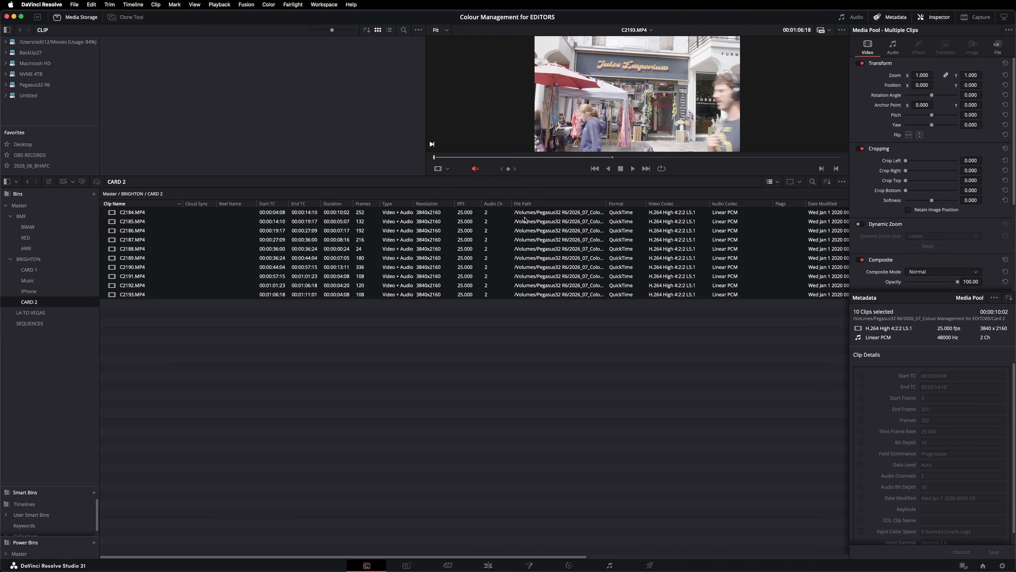
# Scrub through the Brighton montage in the edit timeline to review the color-managed shots.
pyautogui.click(488, 565)
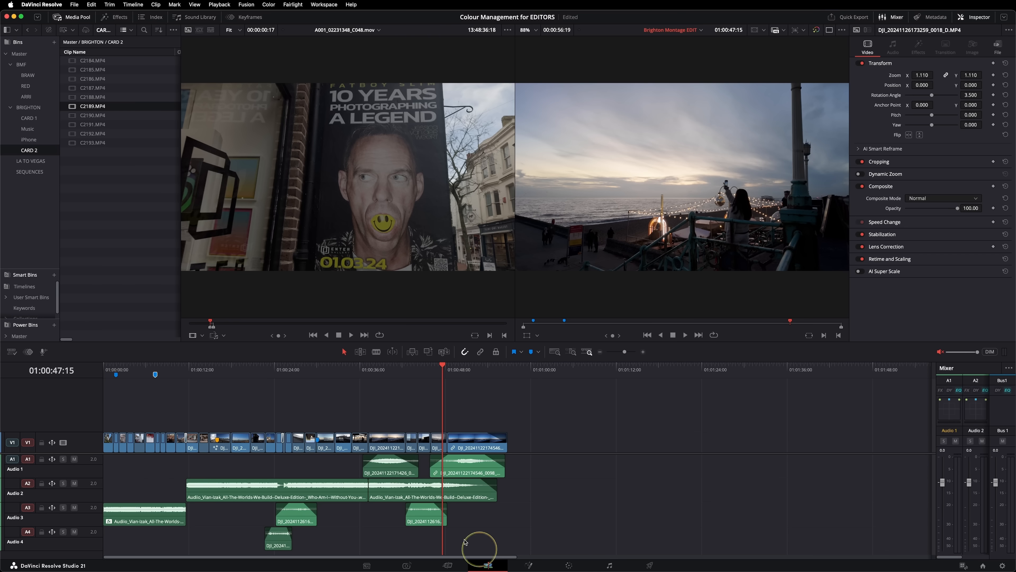
pyautogui.moveTo(361, 374); pyautogui.dragTo(359, 401)
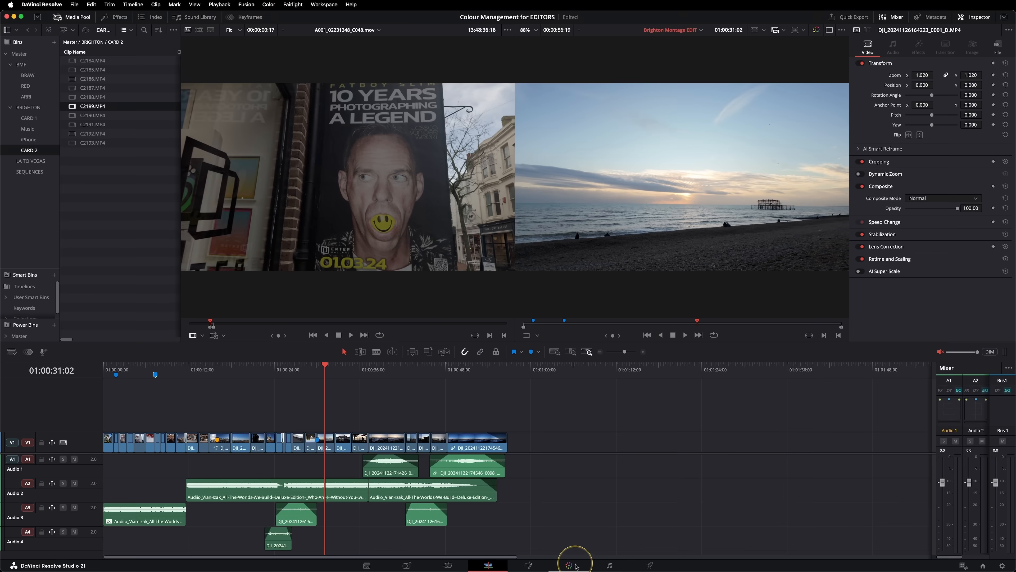
# Grade the pier sunset shot at 01:00:31:02 with contrast 1.286 and saturation 87.40.
pyautogui.click(569, 564)
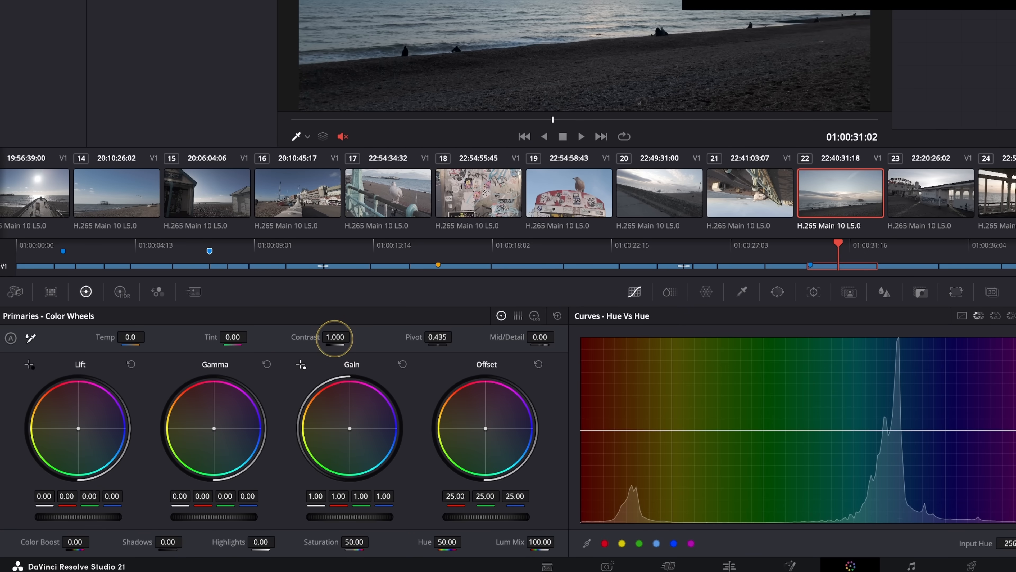
pyautogui.moveTo(335, 339); pyautogui.dragTo(408, 346)
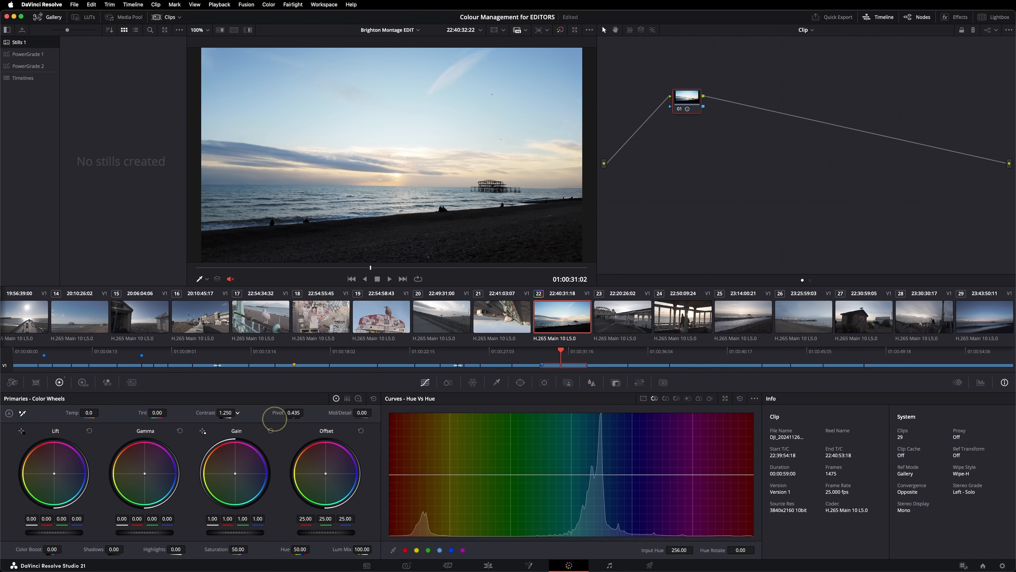
pyautogui.moveTo(274, 419); pyautogui.dragTo(288, 419)
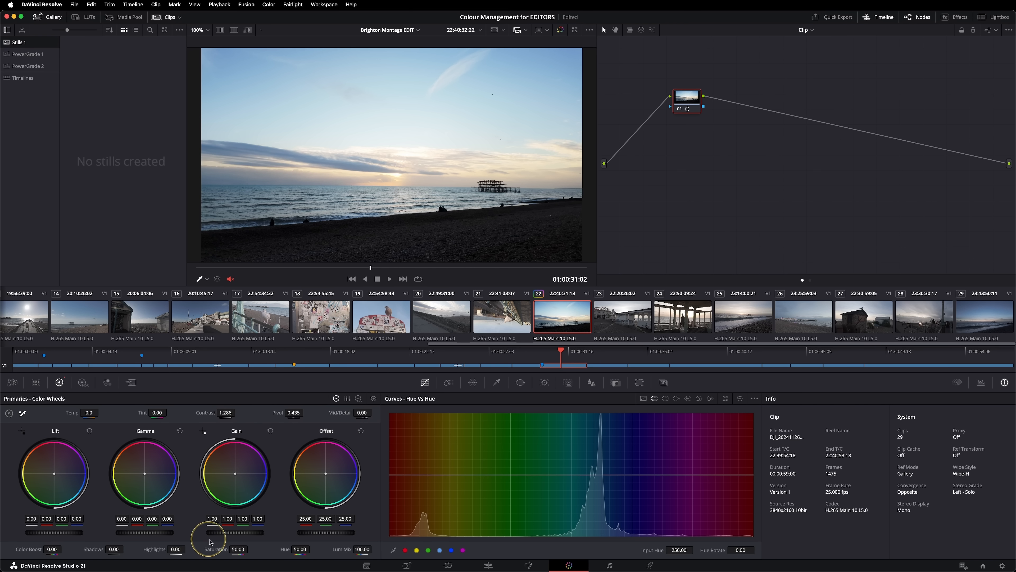
pyautogui.moveTo(234, 551); pyautogui.dragTo(307, 551)
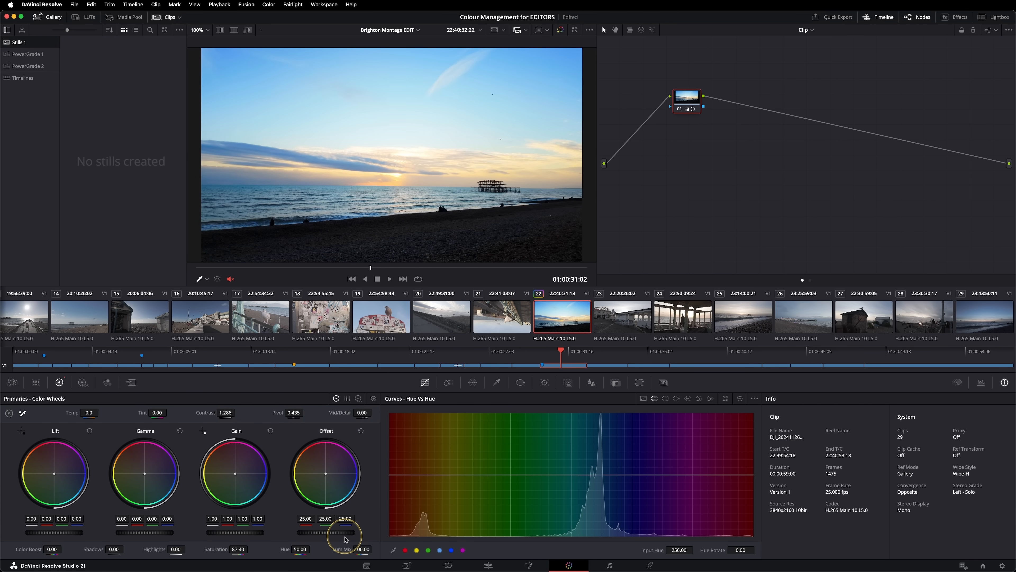
# Review the graded pier sunset shot back in the edit timeline.
pyautogui.click(489, 566)
pyautogui.moveTo(332, 366); pyautogui.dragTo(327, 366)
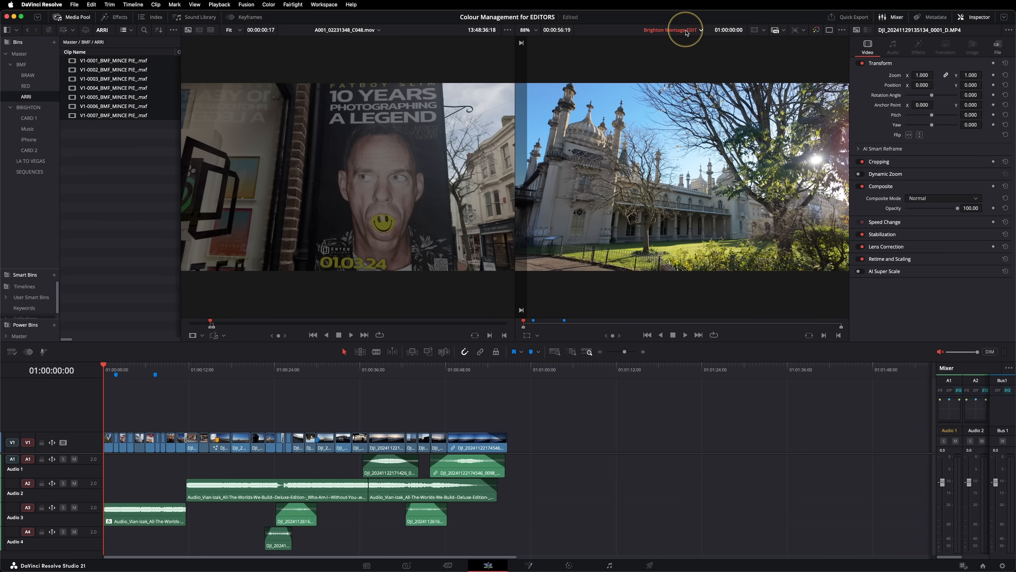
# Open the BMF timeline and park the playhead at 01:00:03:22 on the bearded man's shot.
pyautogui.click(687, 32)
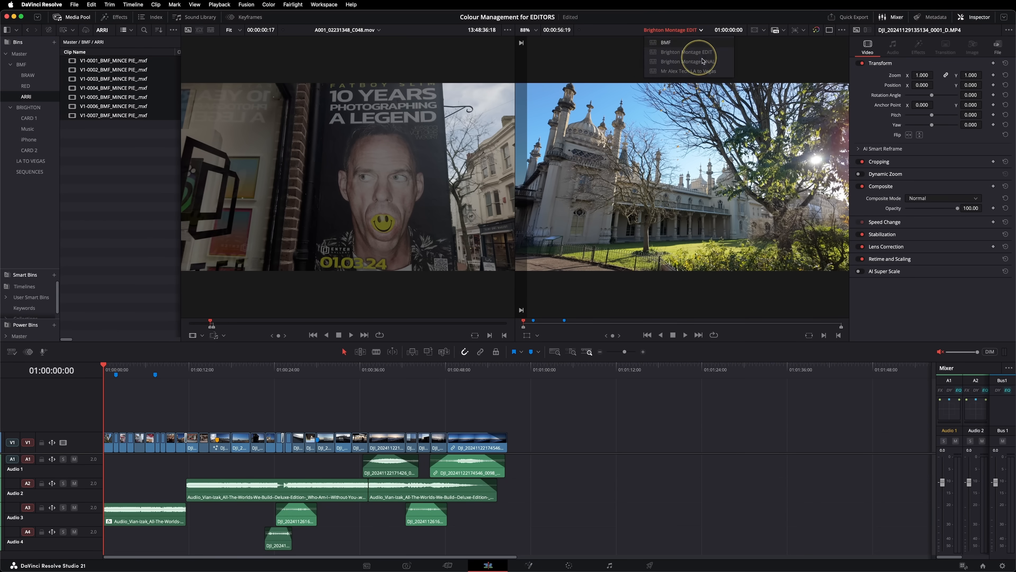
pyautogui.click(665, 42)
pyautogui.moveTo(113, 373)
pyautogui.mouseDown()
pyautogui.moveTo(131, 372)
pyautogui.moveTo(120, 373)
pyautogui.moveTo(132, 378)
pyautogui.moveTo(124, 382)
pyautogui.mouseUp()
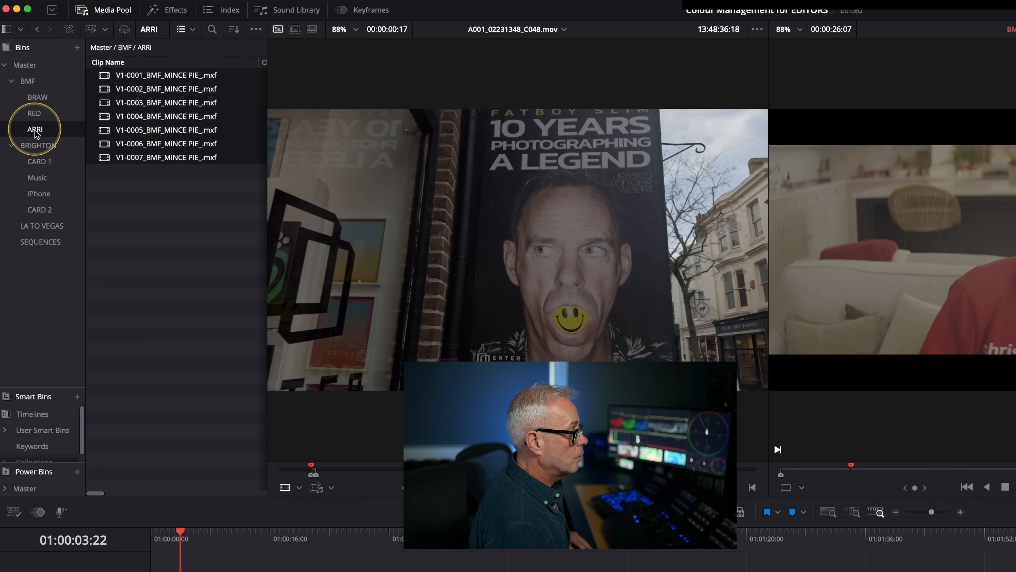
# Set the input color space of all selected clips in the ARRI bin to ARRI LogC3.
pyautogui.rightClick(135, 120)
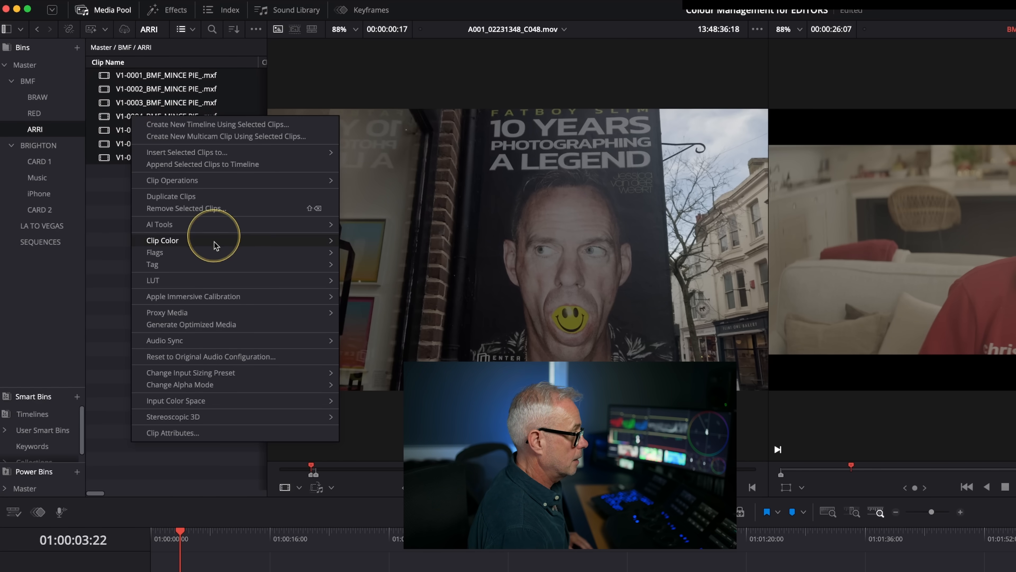
pyautogui.moveTo(233, 403)
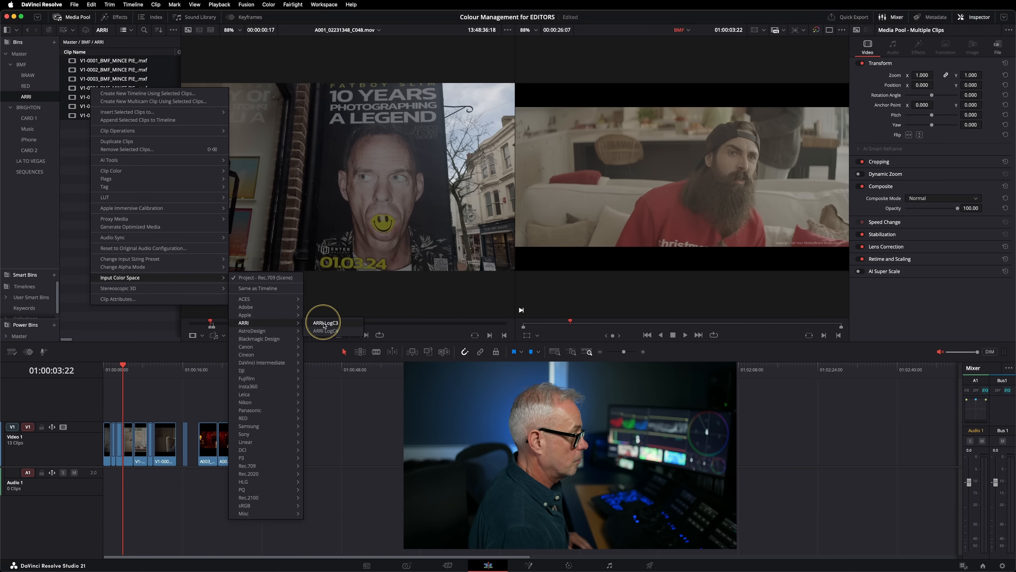
pyautogui.click(327, 322)
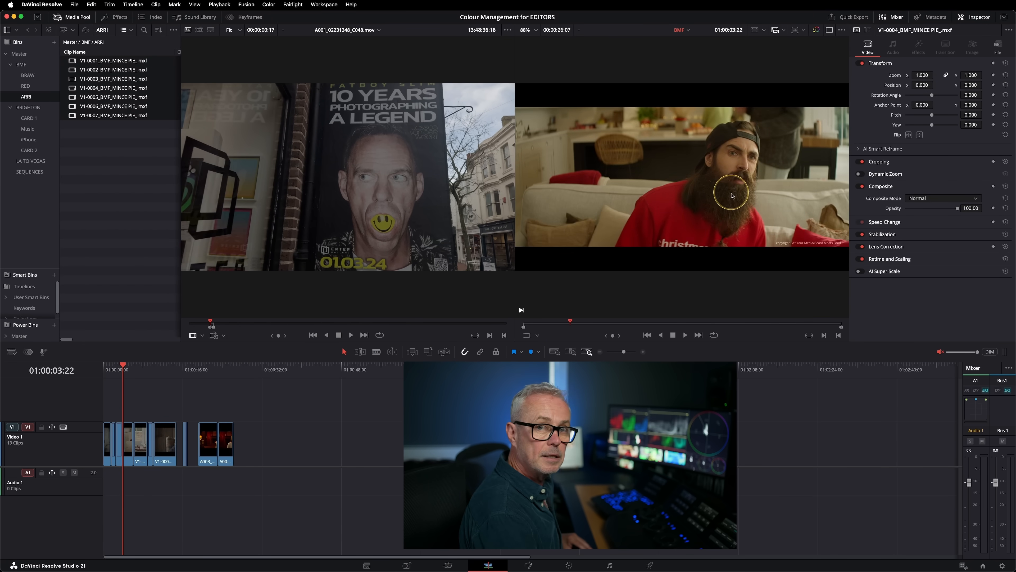
# Review the converted ARRI shot at 01:00:06:01 and the RED shot at 01:00:21:03 in the BMF timeline.
pyautogui.moveTo(131, 371)
pyautogui.mouseDown()
pyautogui.moveTo(151, 371)
pyautogui.moveTo(114, 371)
pyautogui.moveTo(133, 373)
pyautogui.mouseUp()
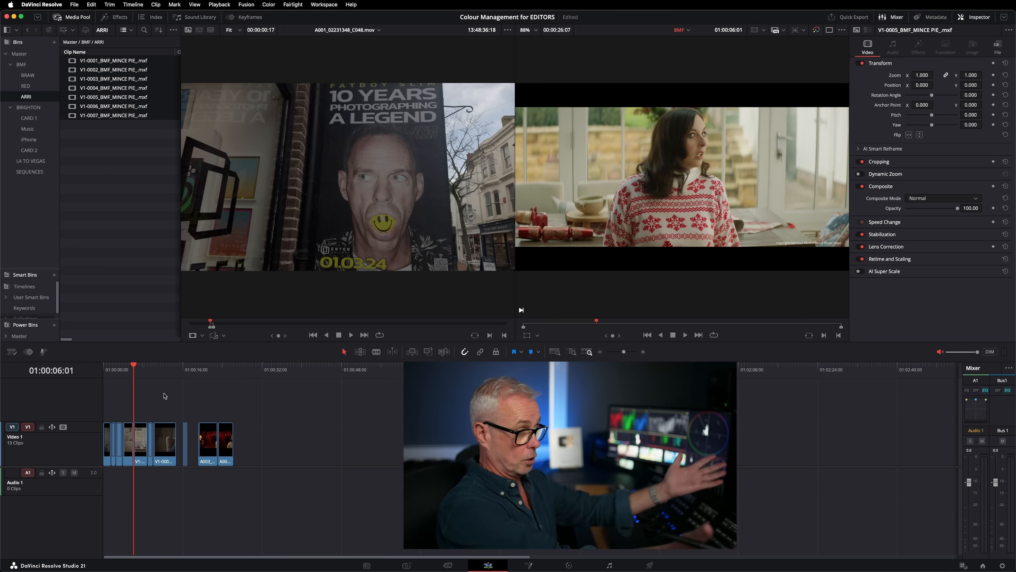
pyautogui.click(224, 445)
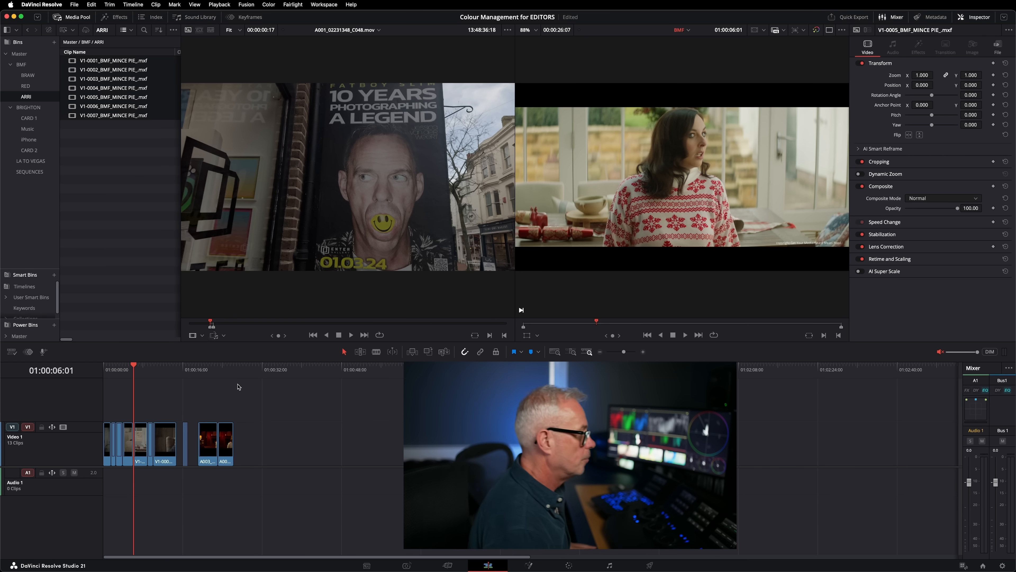
pyautogui.moveTo(202, 372)
pyautogui.mouseDown()
pyautogui.moveTo(227, 374)
pyautogui.moveTo(185, 386)
pyautogui.moveTo(209, 371)
pyautogui.mouseUp()
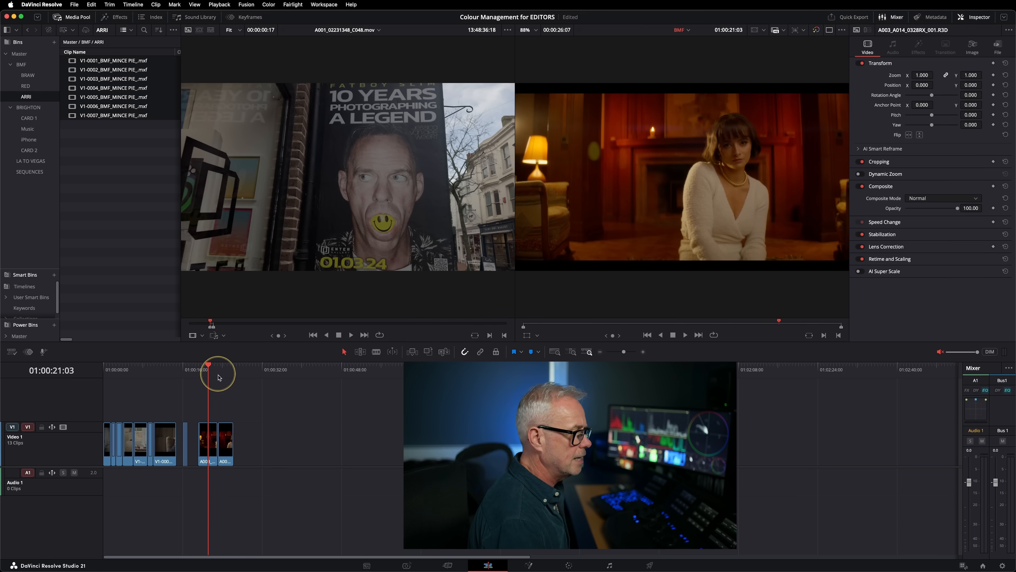